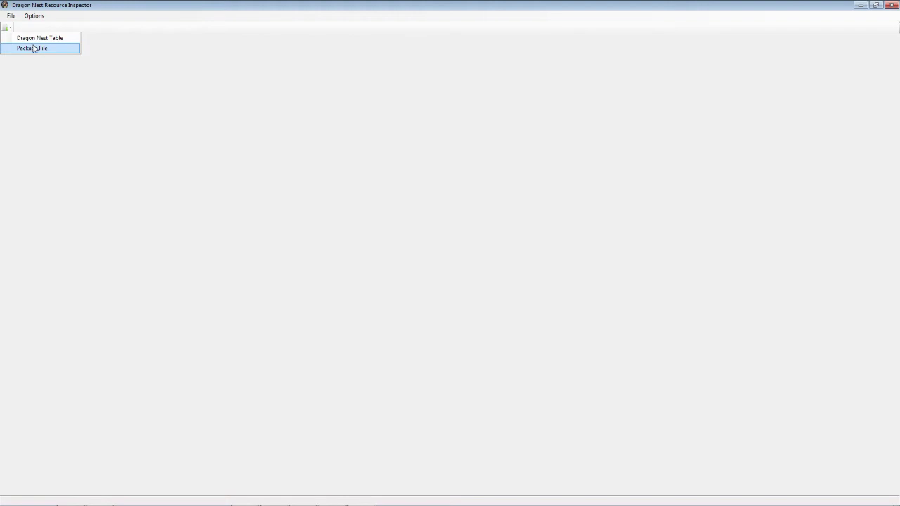
# Load the package files Resource00.pak and Resource01.pak together from the DragonNest folder
pyautogui.click(33, 48)
pyautogui.click(116, 104)
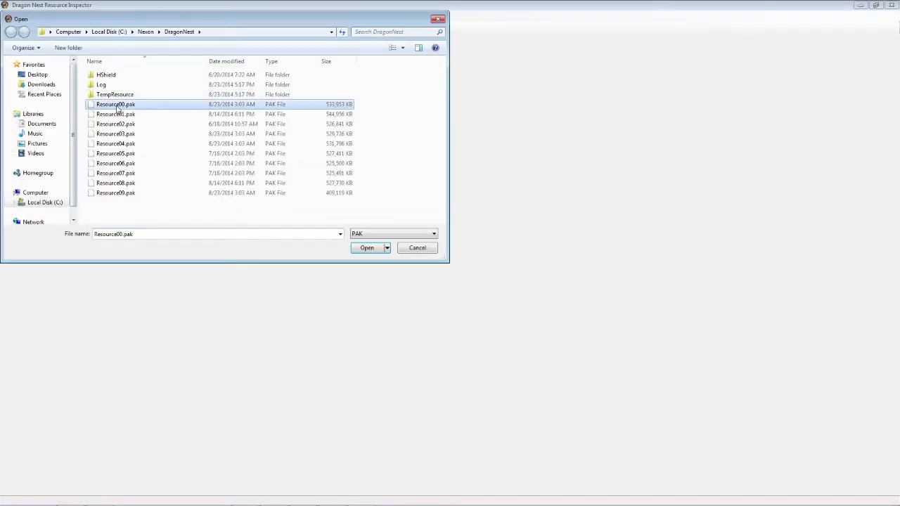
pyautogui.keyDown('shift'); pyautogui.click(116, 113); pyautogui.keyUp('shift')
pyautogui.click(367, 249)
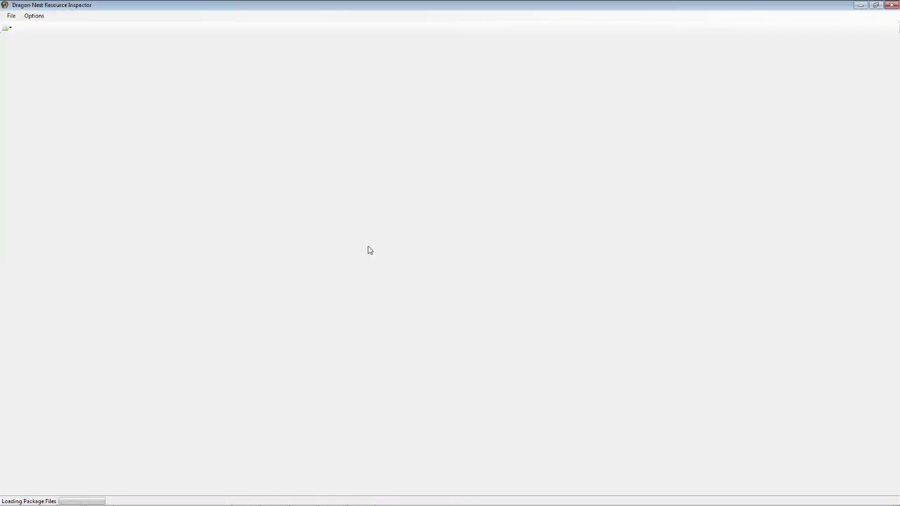
# Load the package file Resource09.pak from the DragonNest folder
pyautogui.click(8, 28)
pyautogui.click(29, 47)
pyautogui.click(134, 193)
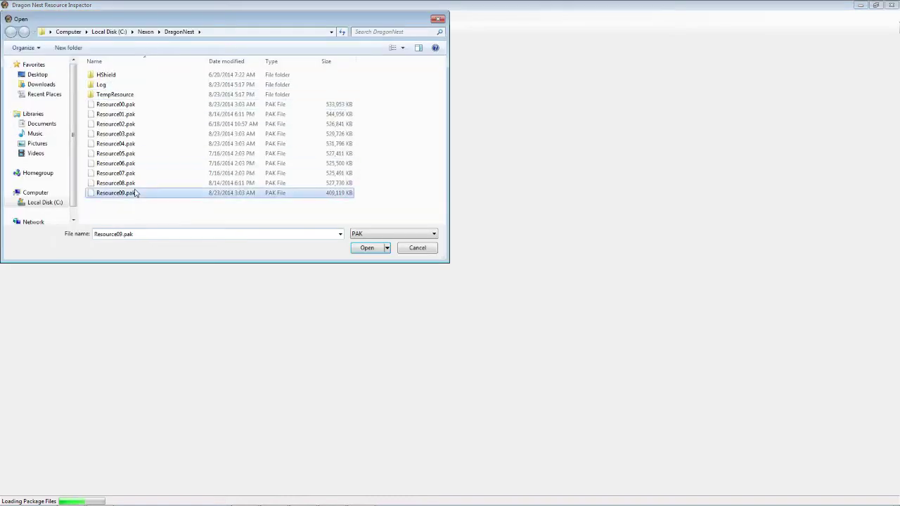
pyautogui.click(376, 249)
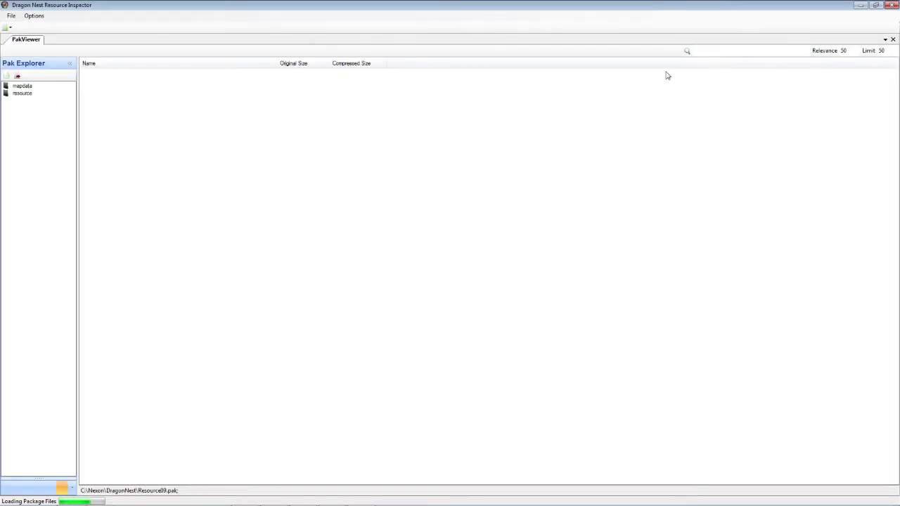
pyautogui.doubleClick(882, 51)
pyautogui.click(43, 94)
pyautogui.click(31, 16)
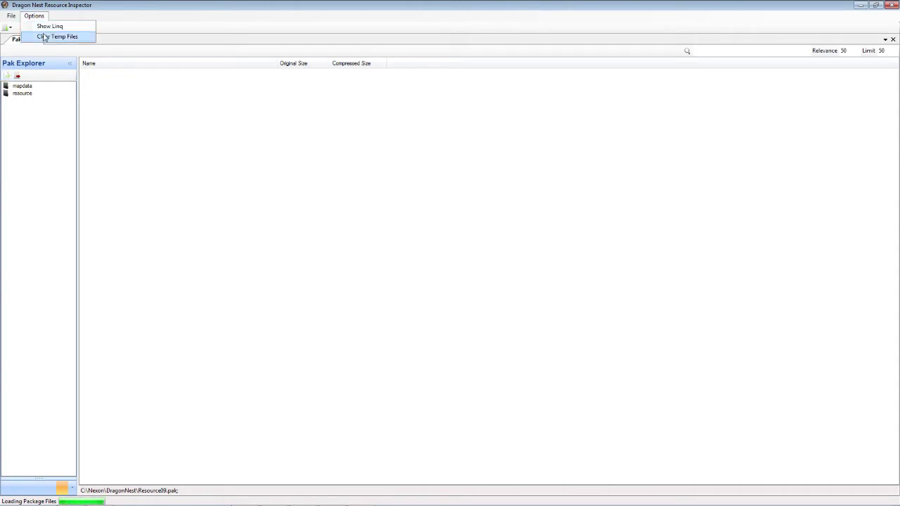
pyautogui.click(43, 90)
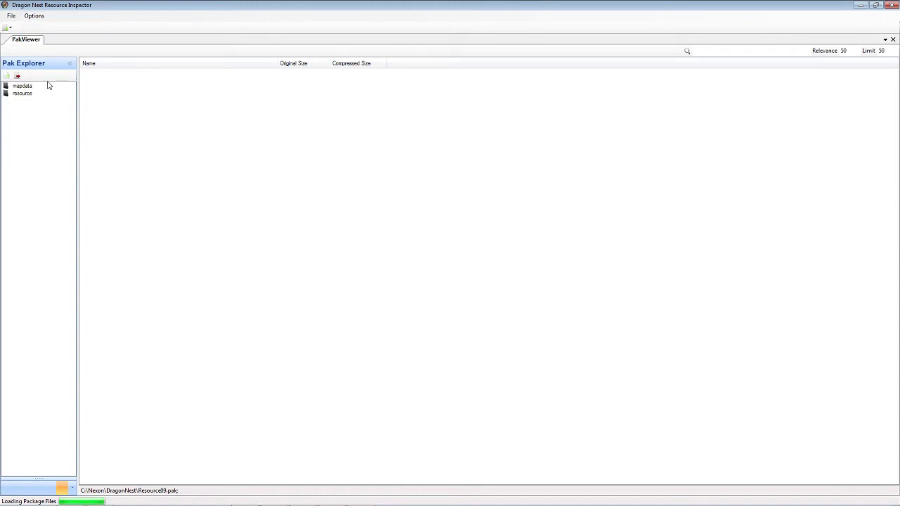
# Expand the resource folder of the Resource09.pak package and list the contents of its ext folder
pyautogui.doubleClick(22, 85)
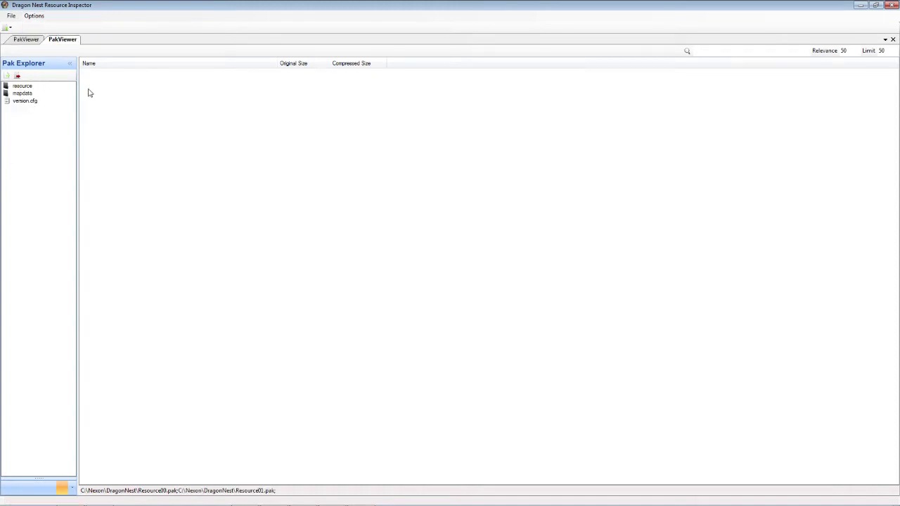
pyautogui.click(23, 40)
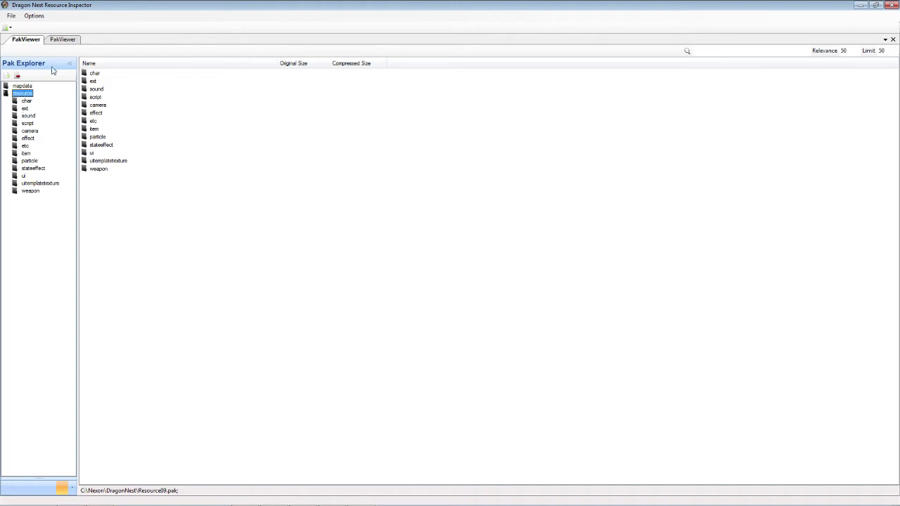
pyautogui.click(56, 41)
pyautogui.click(21, 41)
pyautogui.doubleClick(31, 109)
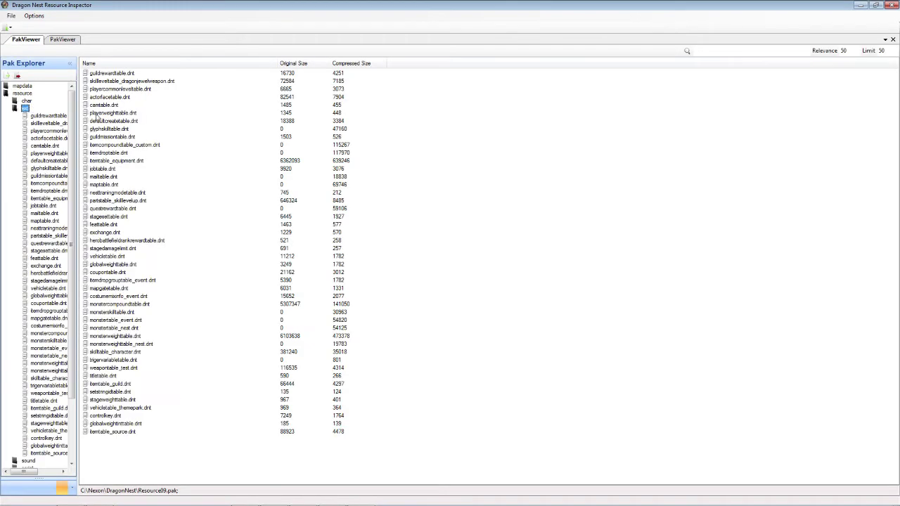
# Browse the char folder into its vehicle subfolder and list the files of vehicle_goldhorse
pyautogui.doubleClick(26, 101)
pyautogui.doubleClick(98, 104)
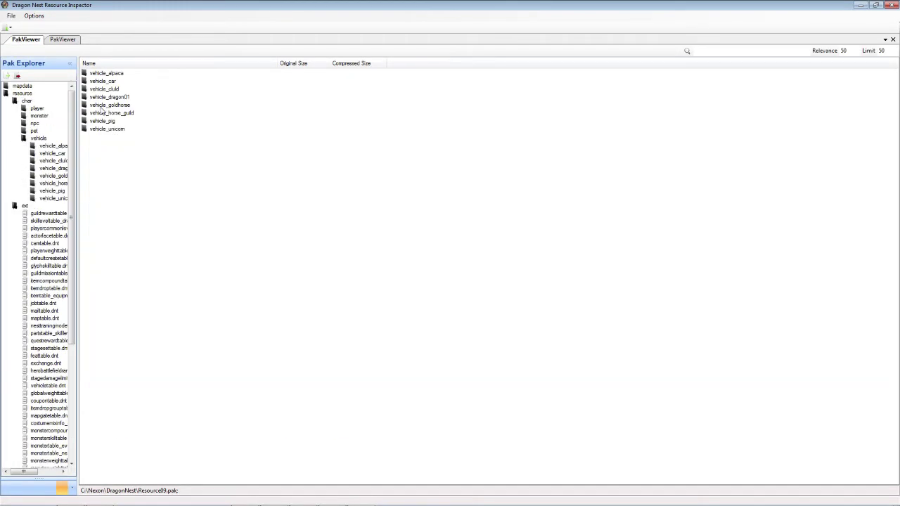
pyautogui.doubleClick(113, 106)
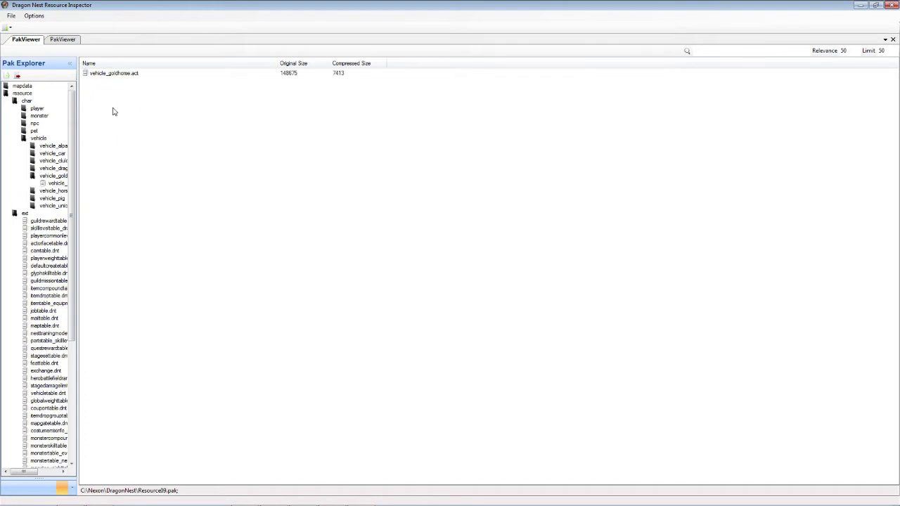
# View vehicle_pig_halloween02_saddle_mask.dds from the vehicle_pig folder in Visual Studio, and minimize the image window
pyautogui.click(46, 199)
pyautogui.scroll(-6, 141, 126)
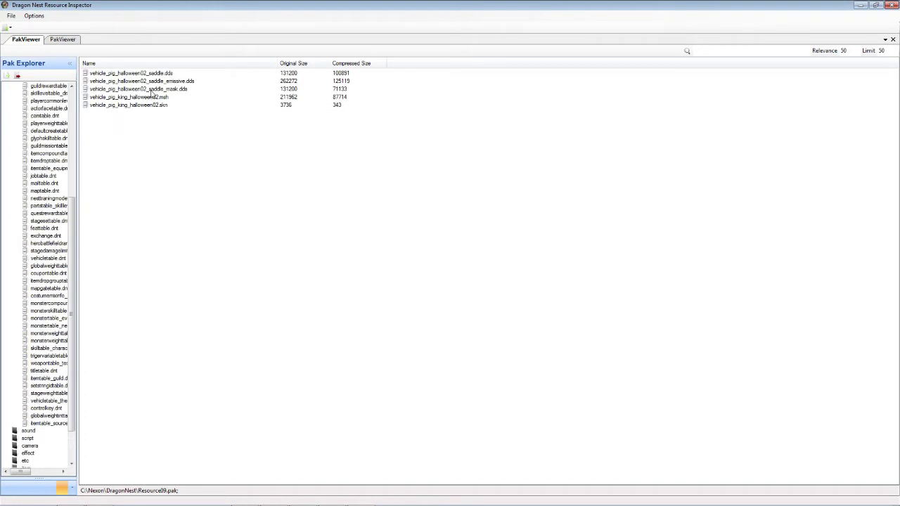
pyautogui.doubleClick(150, 90)
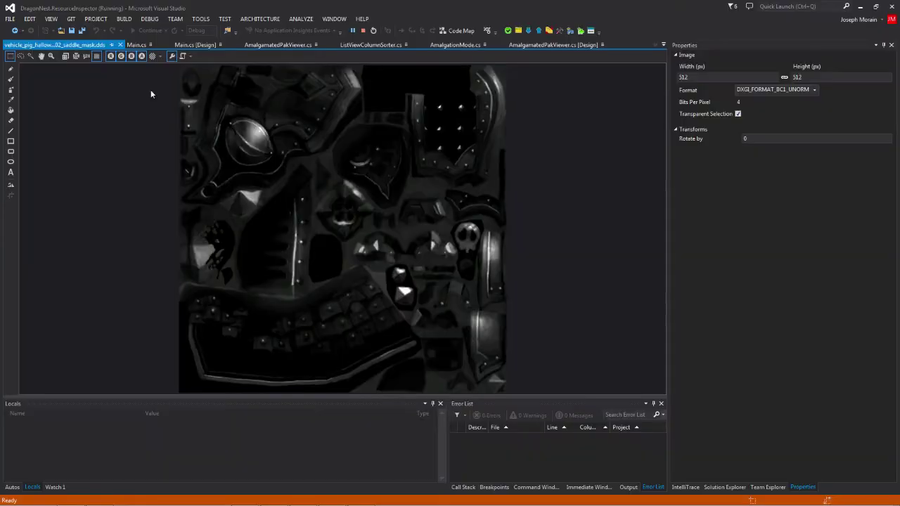
pyautogui.moveTo(450, 6); pyautogui.dragTo(443, 77)
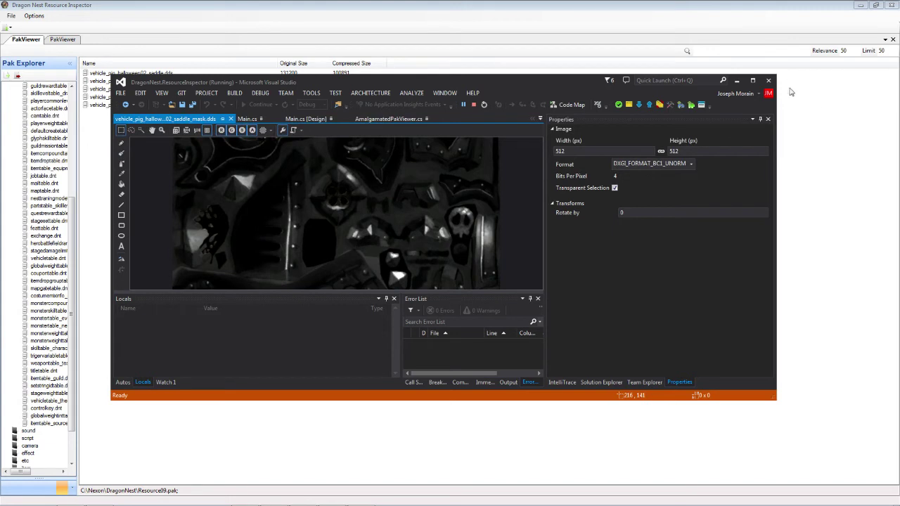
pyautogui.click(736, 81)
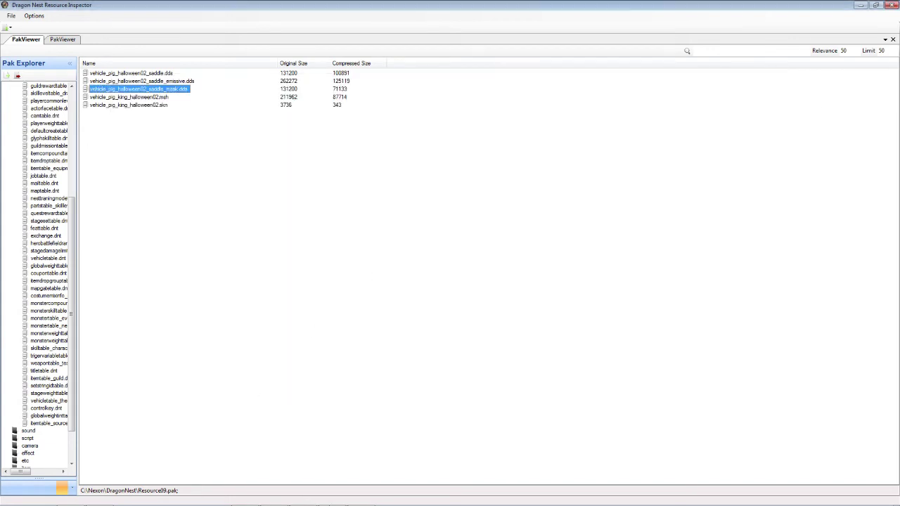
# Switch to File Explorer, go to %appdata% and open the Dragon Nest Resource Inspector folder
pyautogui.moveTo(310, 501)
pyautogui.click(128, 497)
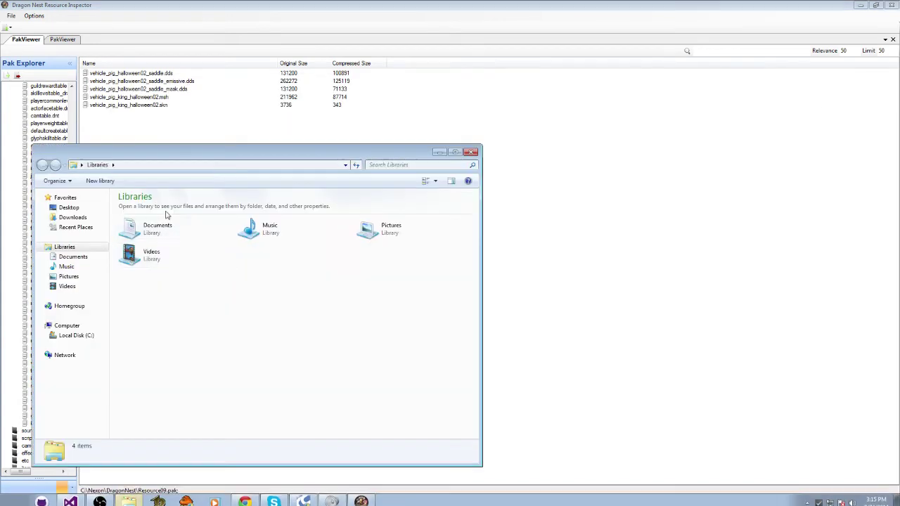
pyautogui.click(153, 168)
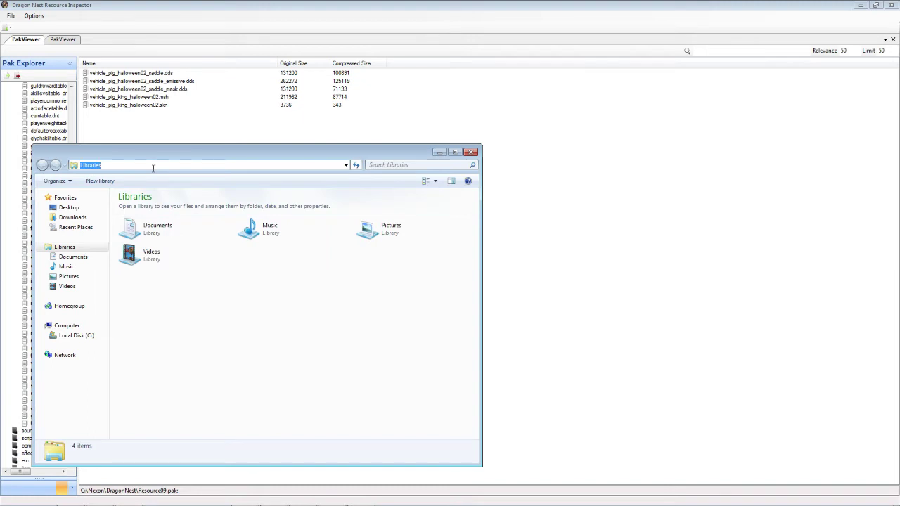
pyautogui.write('%data')
pyautogui.press('BackSpace')
pyautogui.press('BackSpace')
pyautogui.write('appdata%')
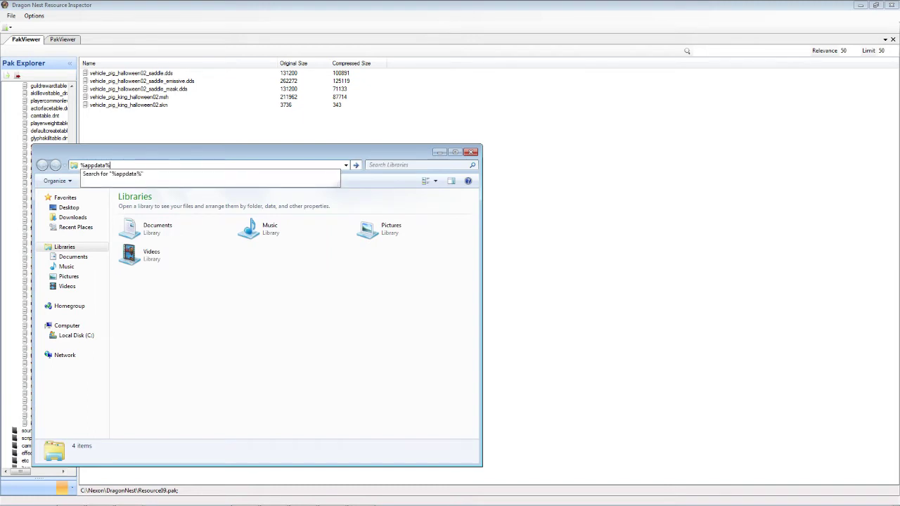
pyautogui.press('Return')
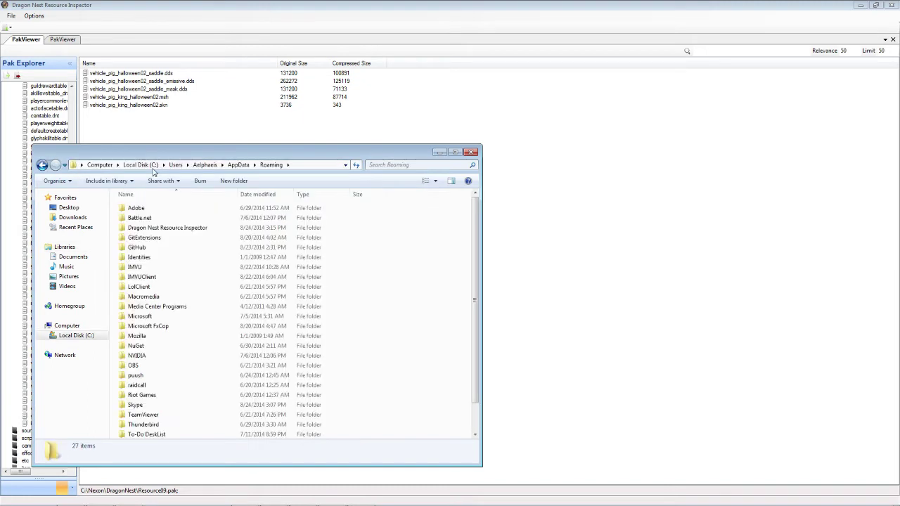
pyautogui.doubleClick(190, 228)
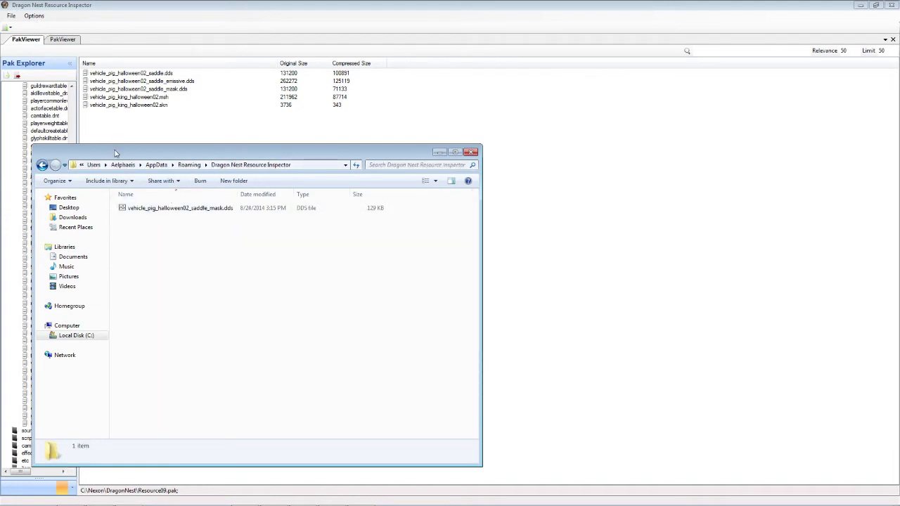
# Clear the inspector's temp files, check its AppData folder and close that folder window
pyautogui.click(35, 21)
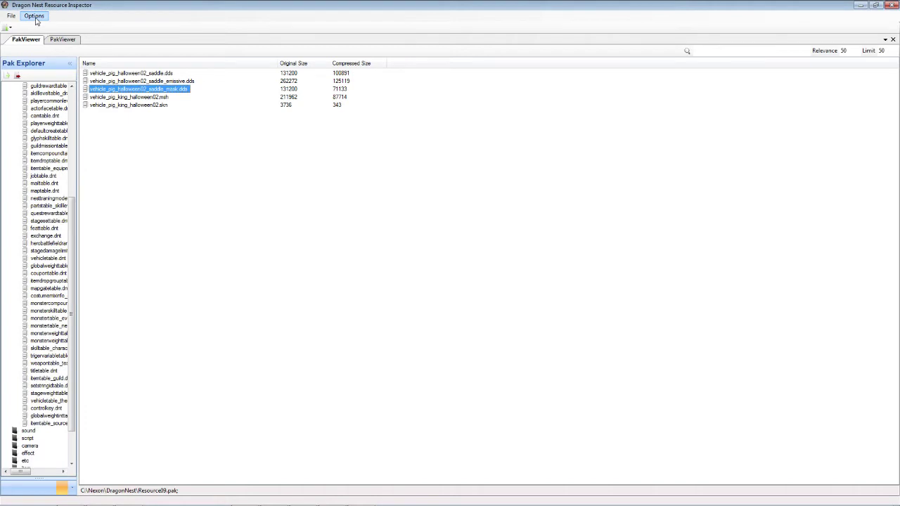
pyautogui.click(35, 18)
pyautogui.click(54, 37)
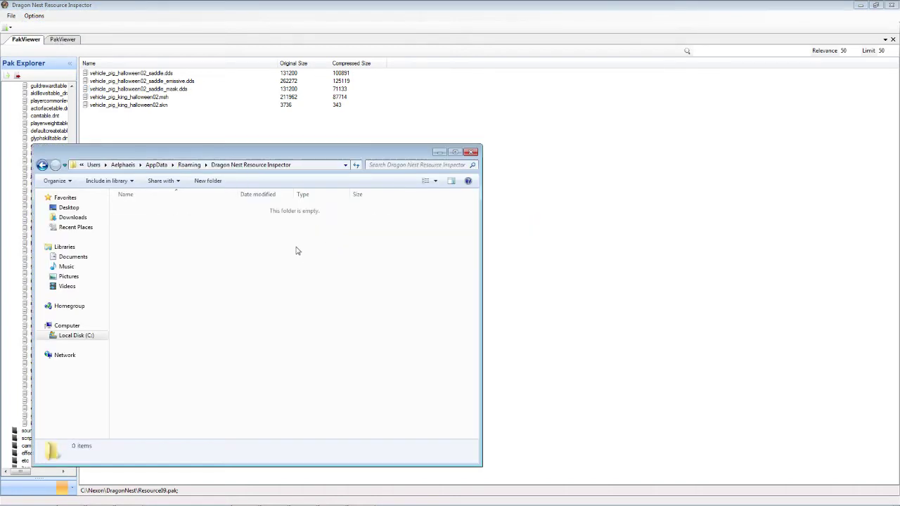
pyautogui.click(471, 154)
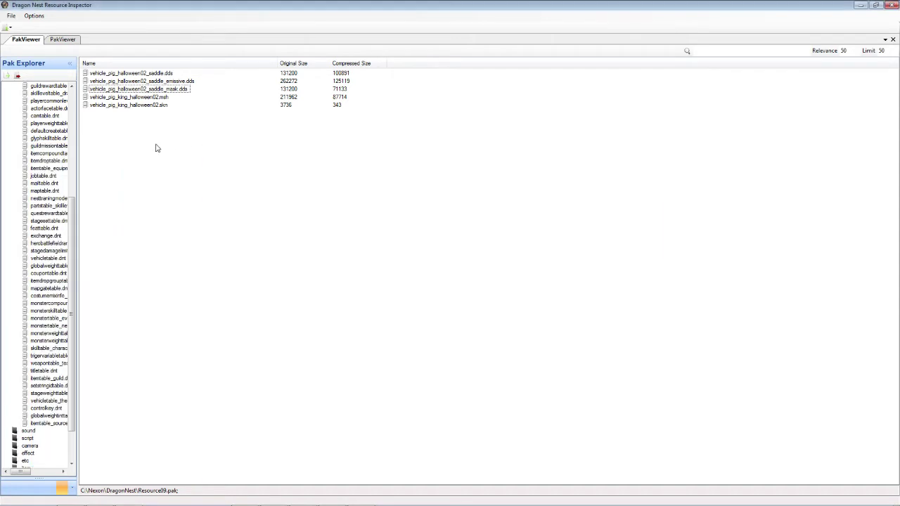
# Extract the vehicle_pig folder from the package into a new folder created on the Desktop
pyautogui.scroll(7, 62, 175)
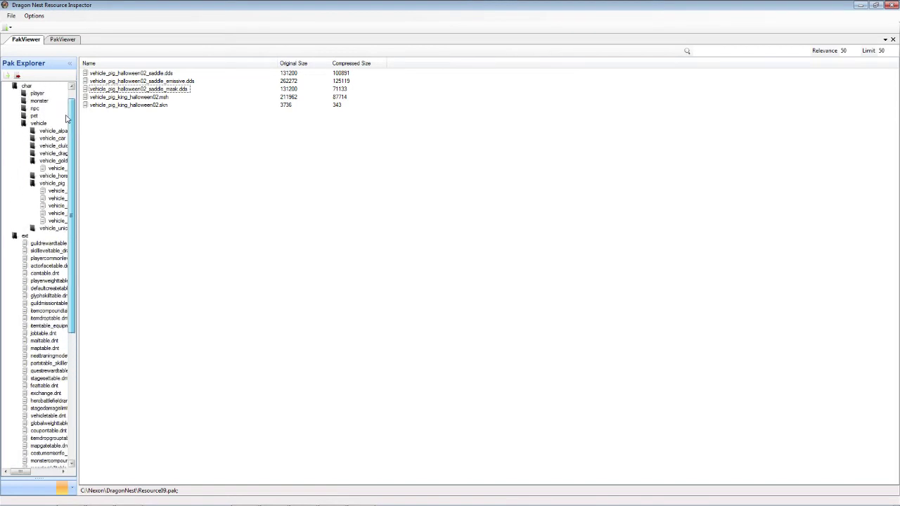
pyautogui.click(26, 235)
pyautogui.click(43, 183)
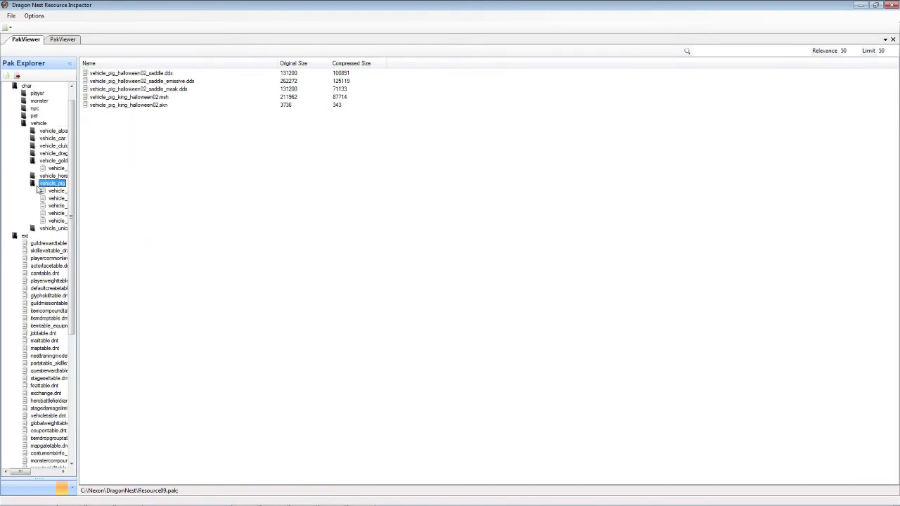
pyautogui.click(10, 75)
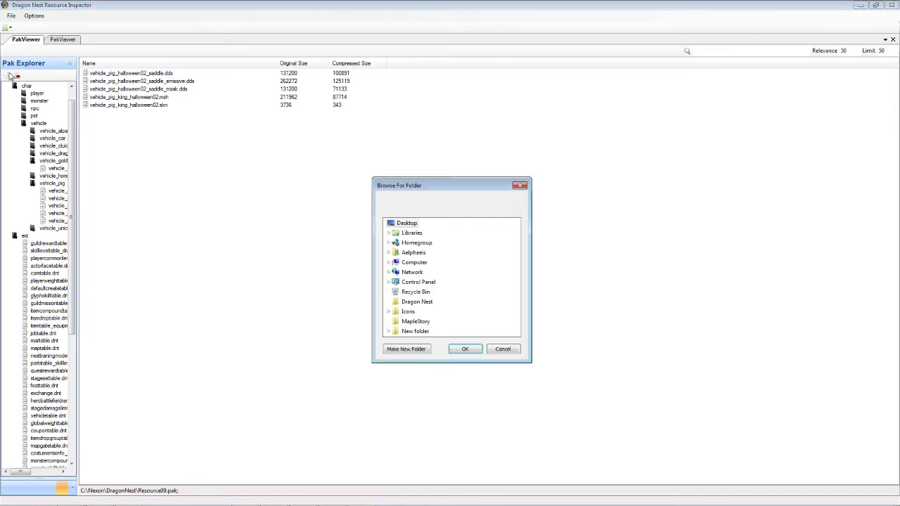
pyautogui.click(406, 349)
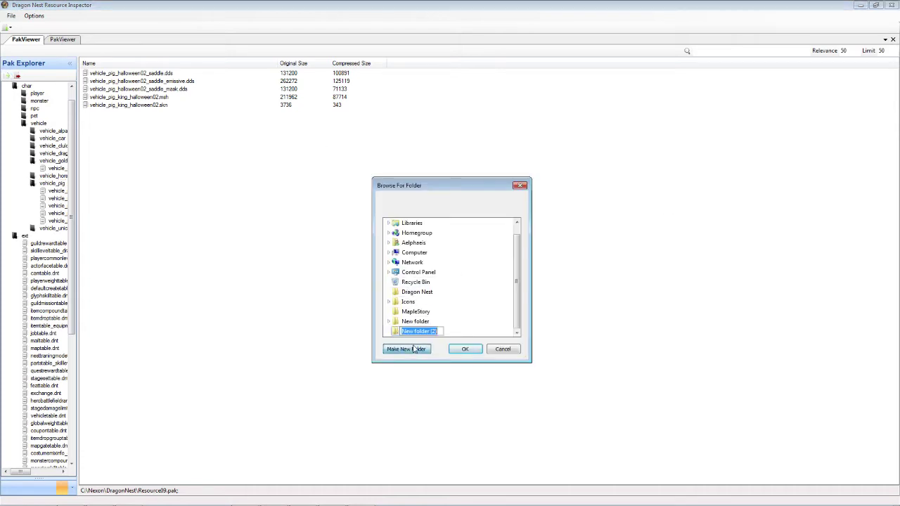
pyautogui.click(469, 351)
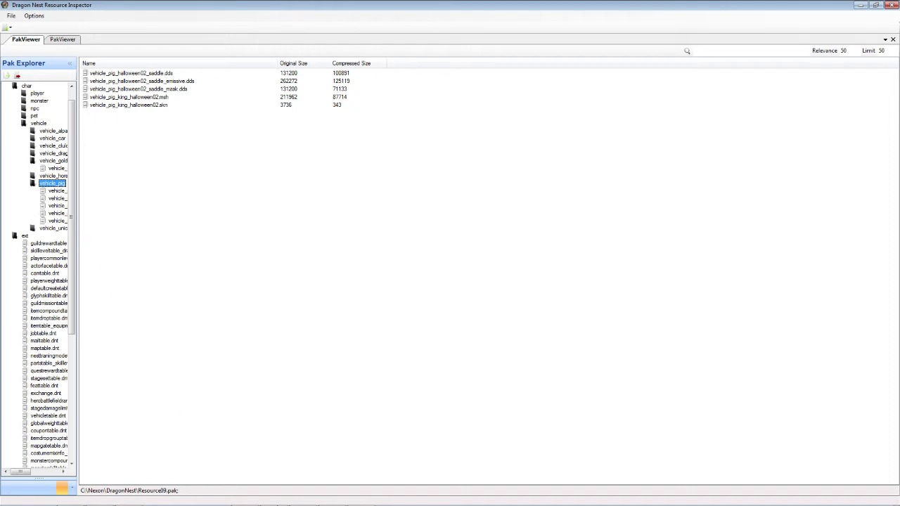
# In File Explorer, open the vehicle_pig folder inside New folder (2) on the Desktop and select all extracted files
pyautogui.click(129, 502)
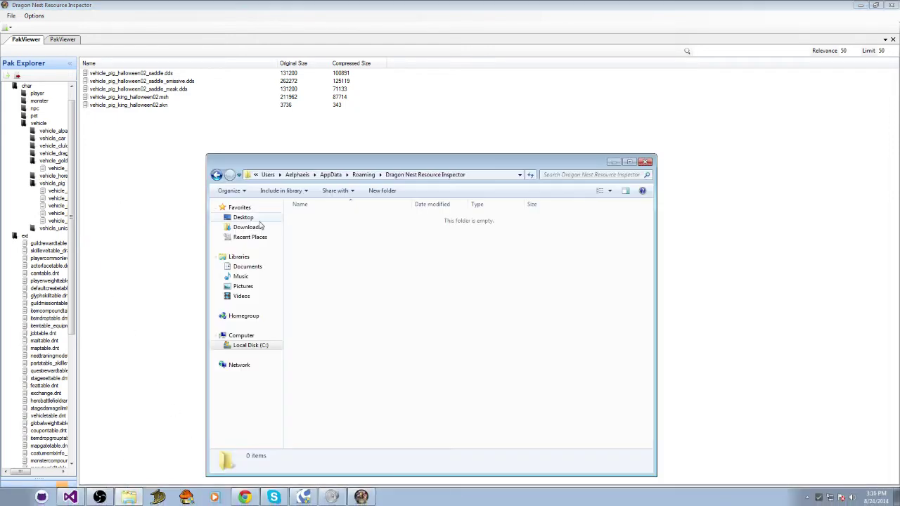
pyautogui.click(243, 217)
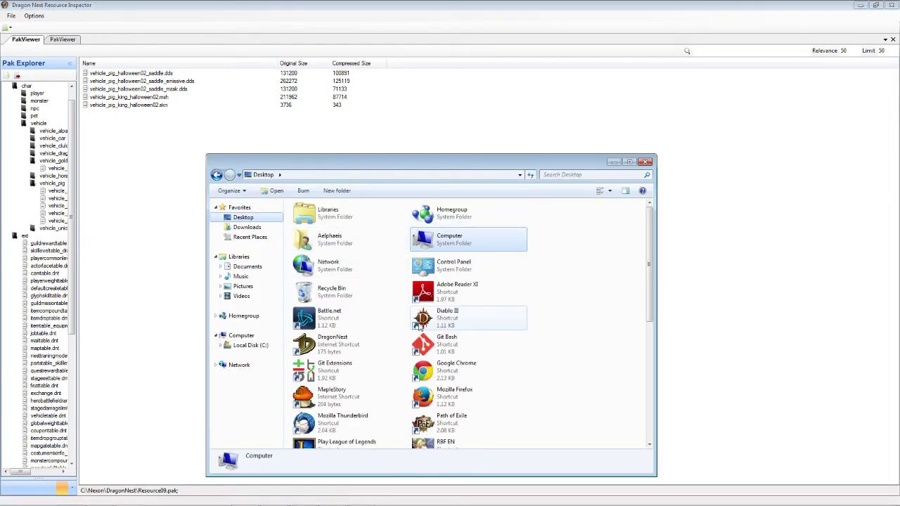
pyautogui.scroll(-5, 452, 309)
pyautogui.doubleClick(452, 302)
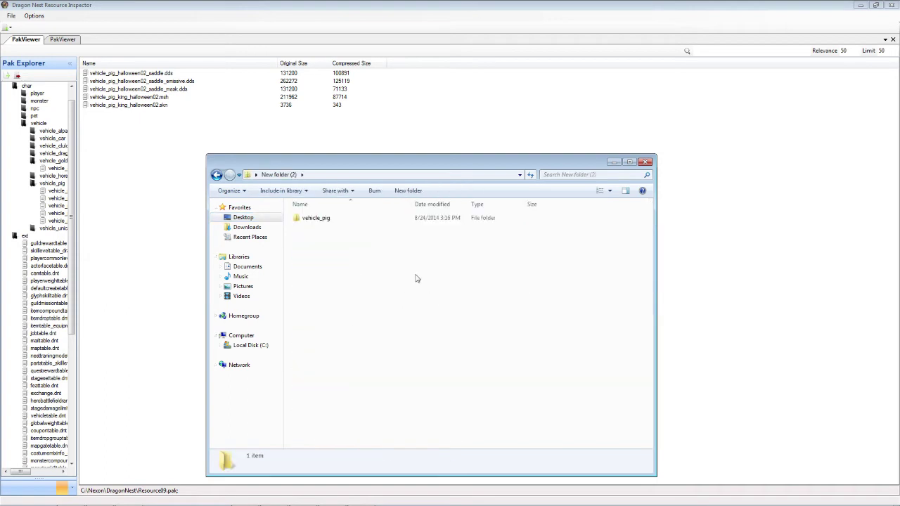
pyautogui.doubleClick(351, 218)
pyautogui.hotkey('ctrl', 'a')
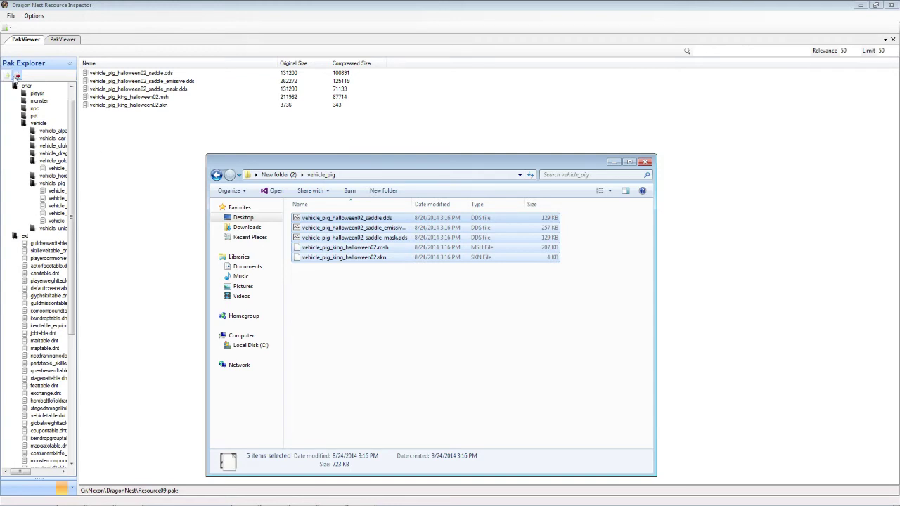
# Return to the inspector and bring the File Explorer window with the extracted vehicle_pig files back to the front
pyautogui.click(17, 77)
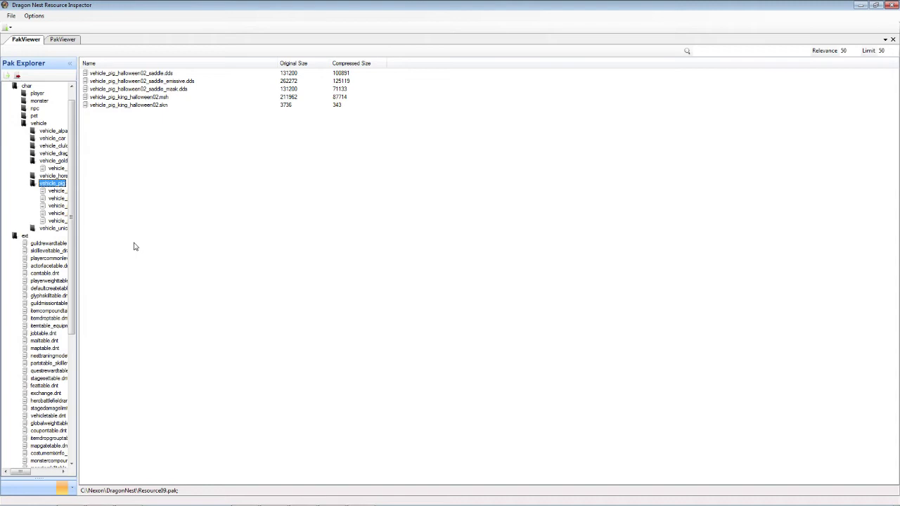
pyautogui.moveTo(324, 496)
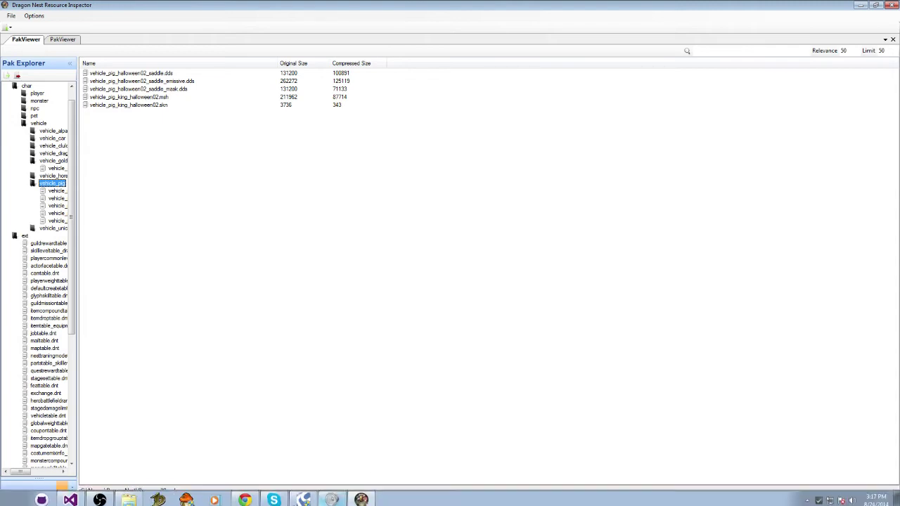
pyautogui.click(129, 500)
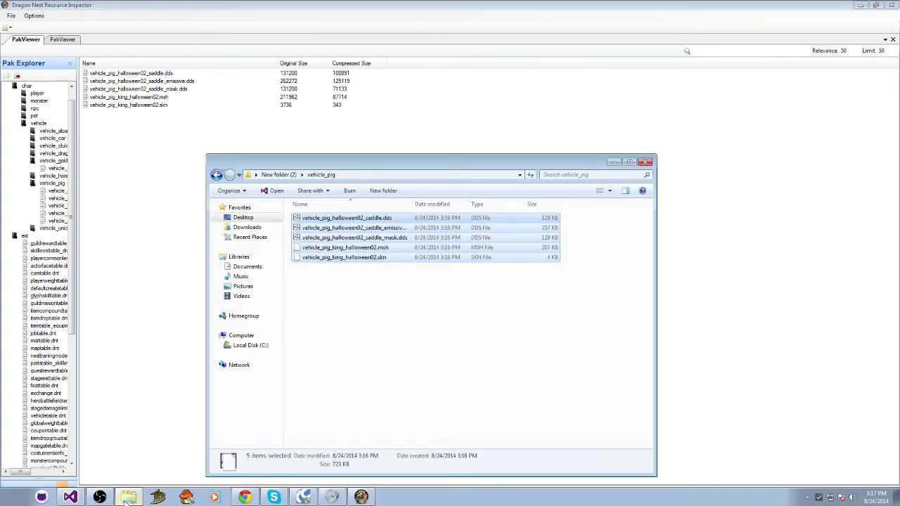
# Extract the package contents from the inspector into a new folder created inside New folder (2) on the Desktop
pyautogui.click(336, 371)
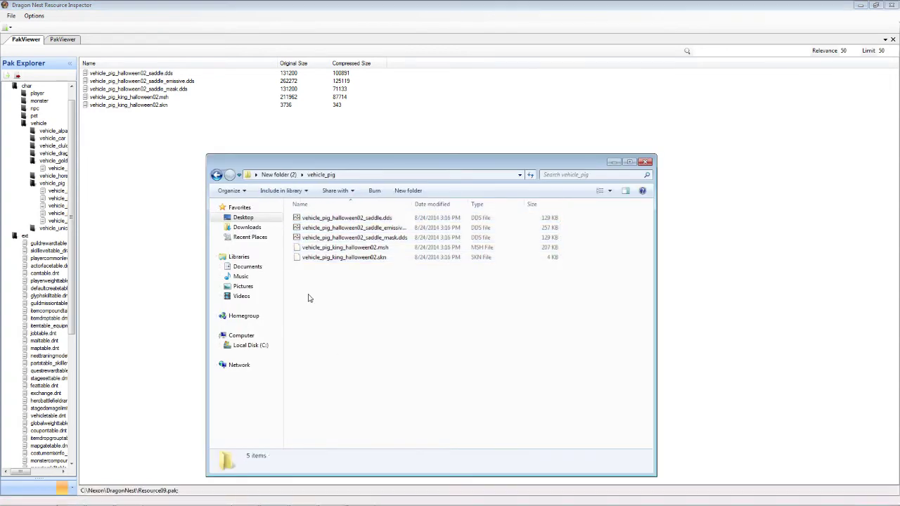
pyautogui.click(19, 78)
pyautogui.click(19, 76)
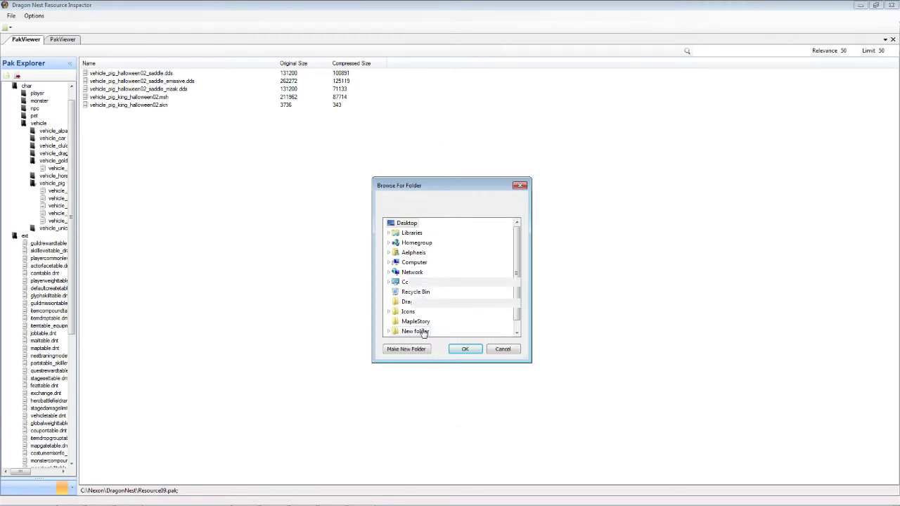
pyautogui.click(422, 332)
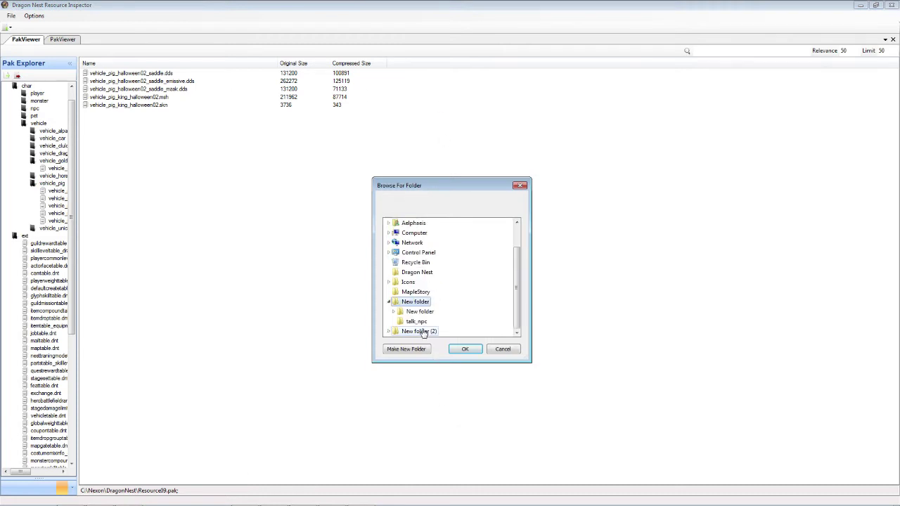
pyautogui.click(423, 333)
pyautogui.click(407, 349)
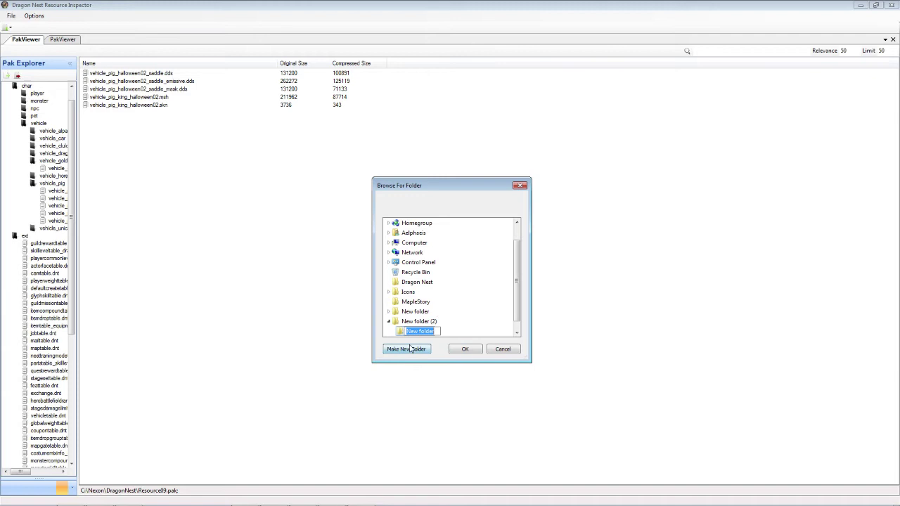
pyautogui.click(455, 351)
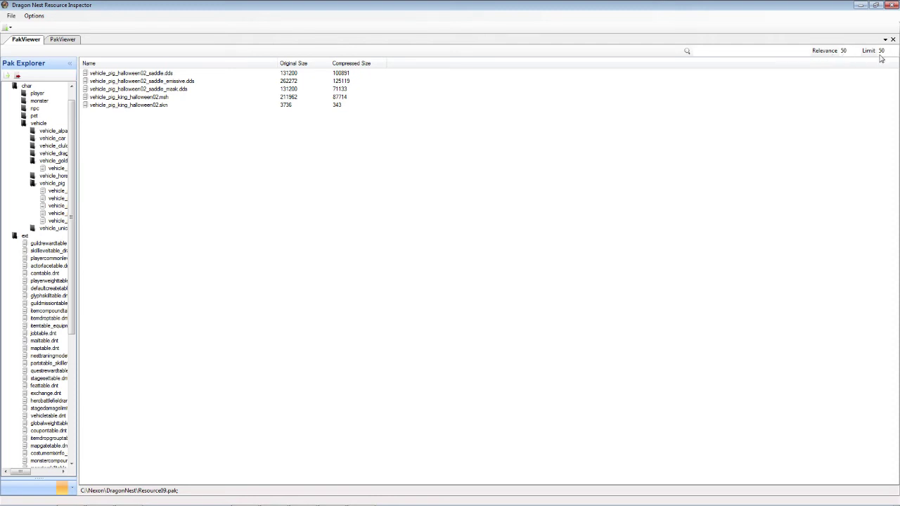
pyautogui.press('super+Down')
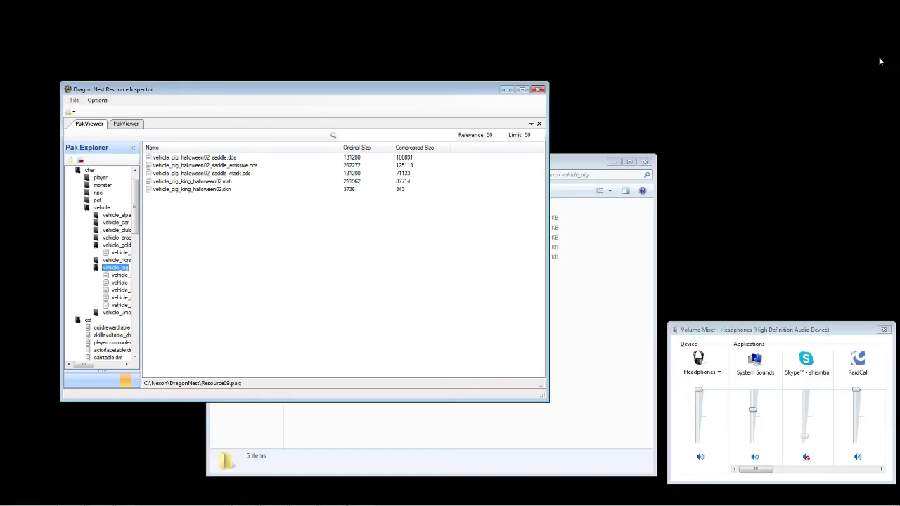
pyautogui.click(430, 48)
pyautogui.doubleClick(430, 48)
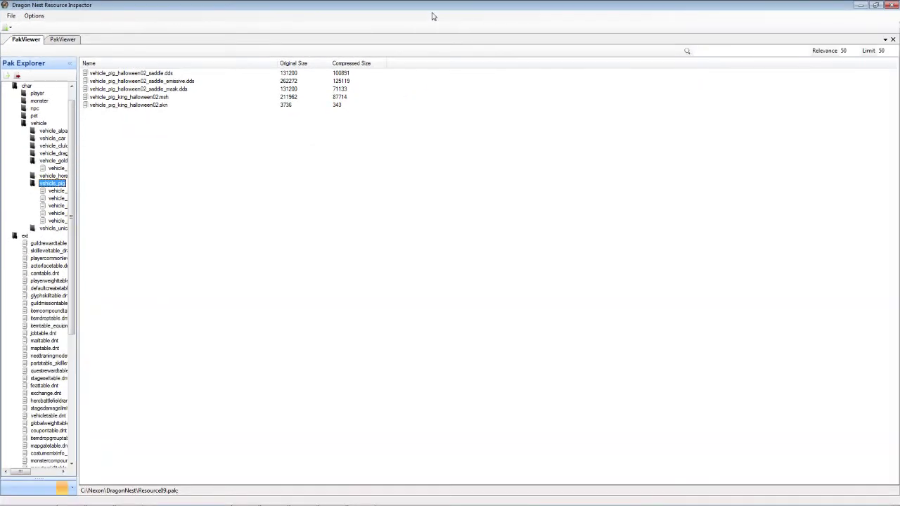
# Set the search relevance to 1 and the result limit to 1
pyautogui.click(849, 50)
pyautogui.click(150, 74)
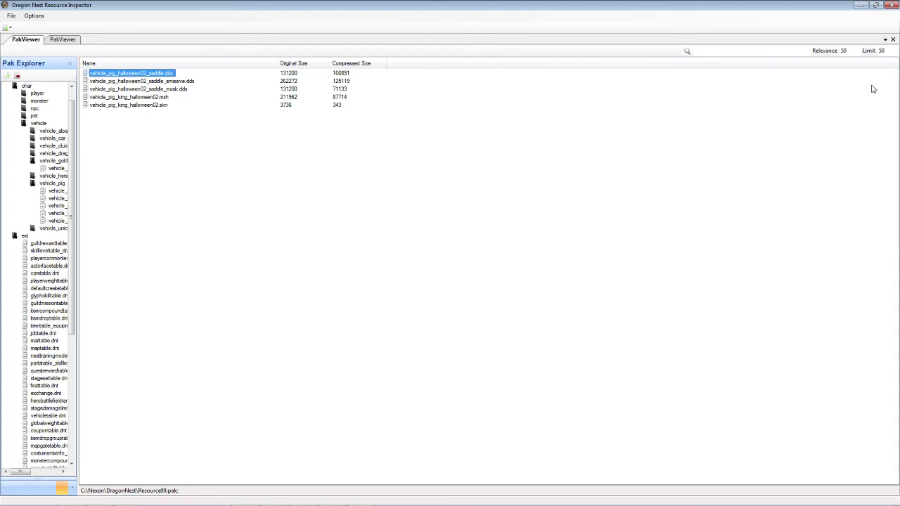
pyautogui.doubleClick(847, 50)
pyautogui.write('1')
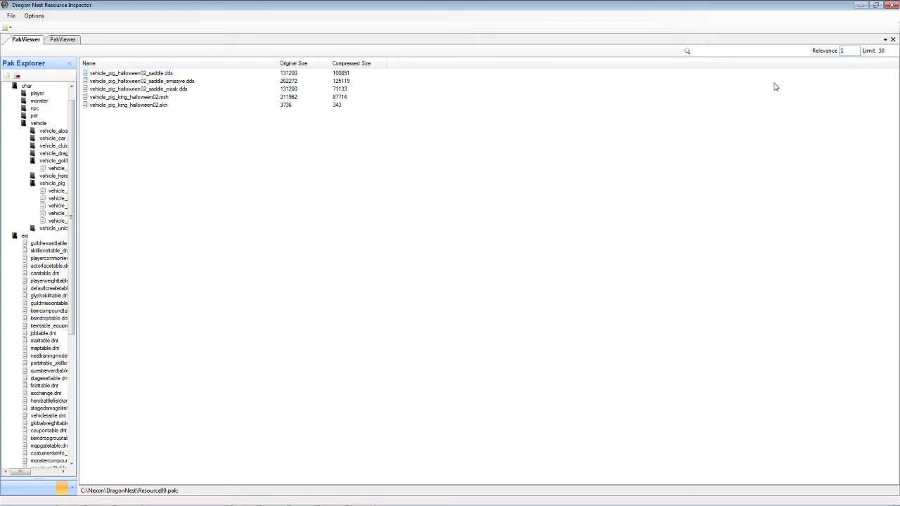
pyautogui.doubleClick(882, 50)
pyautogui.write('1')
# Search the loaded package for "cleric" and select the first result
pyautogui.click(728, 50)
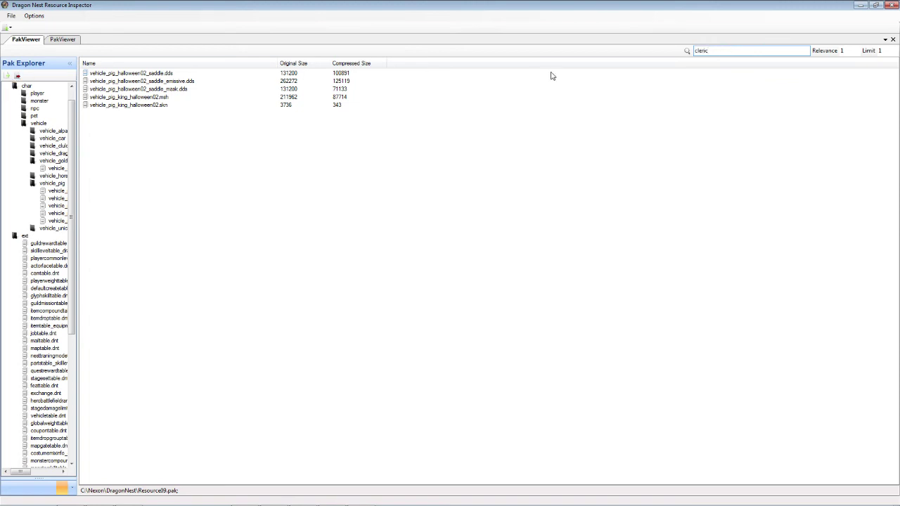
pyautogui.click(687, 52)
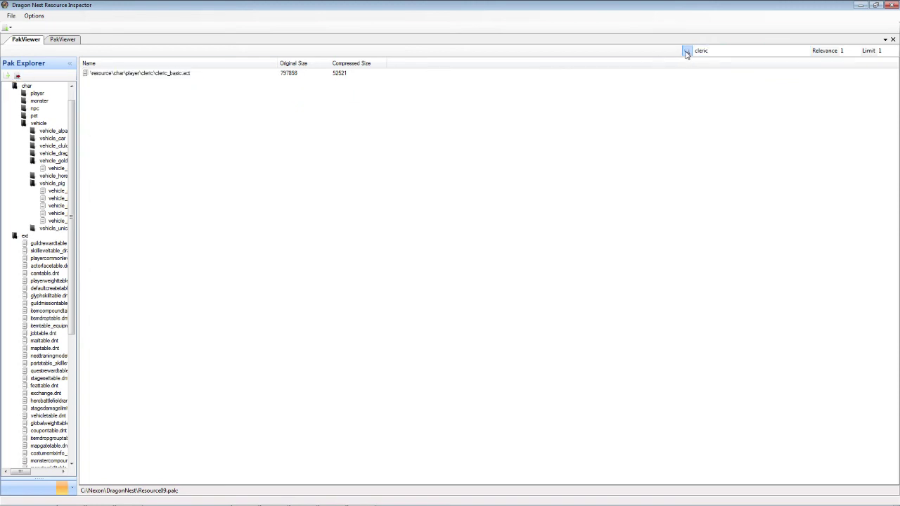
pyautogui.click(191, 76)
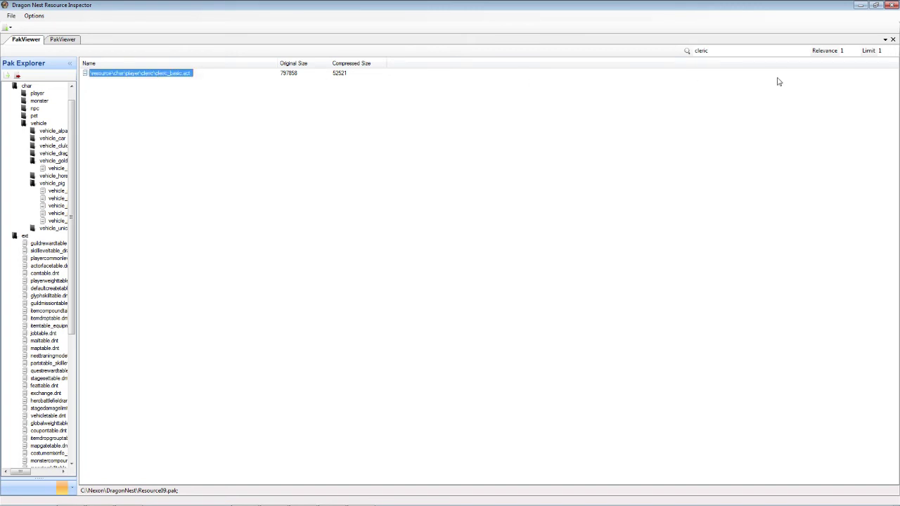
# Raise the result limit to 2 and run the "cleric" search again
pyautogui.click(881, 50)
pyautogui.write('2')
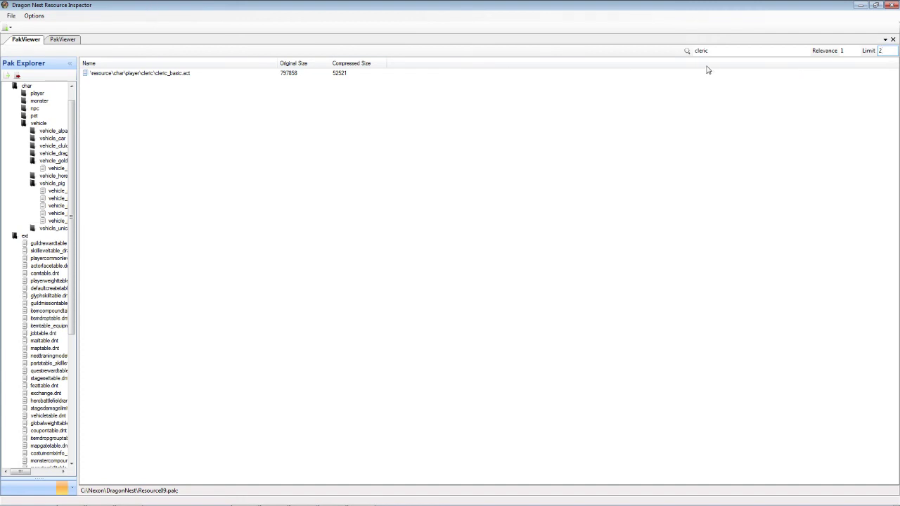
pyautogui.click(687, 52)
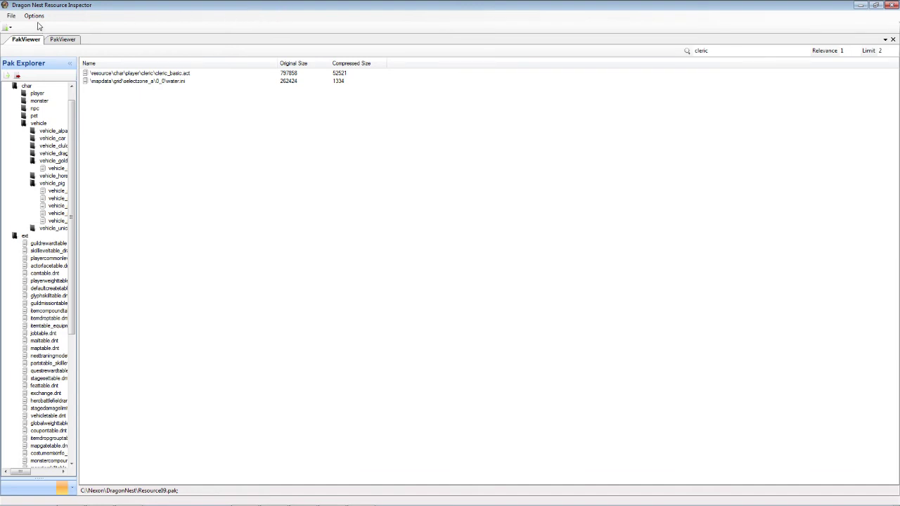
# Check the second PakViewer, return to the first one, and collapse its vehicle and ext folders in the tree
pyautogui.click(54, 41)
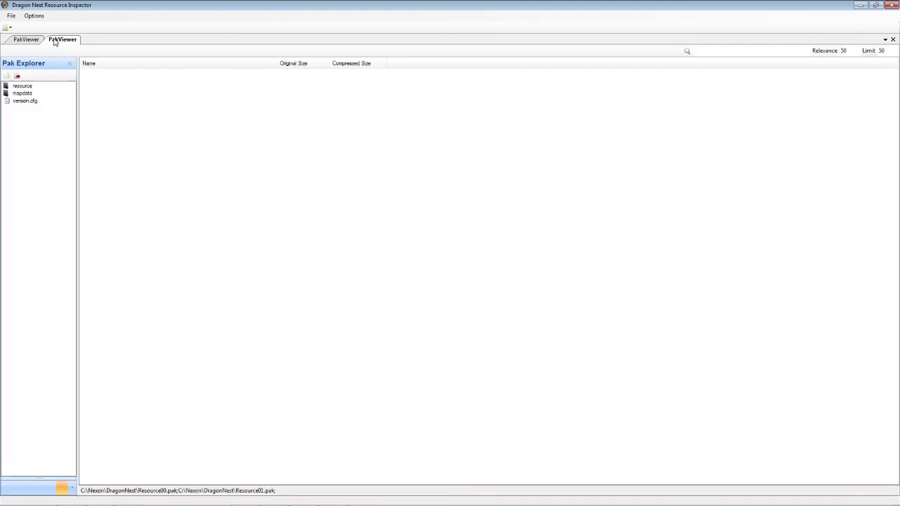
pyautogui.click(29, 41)
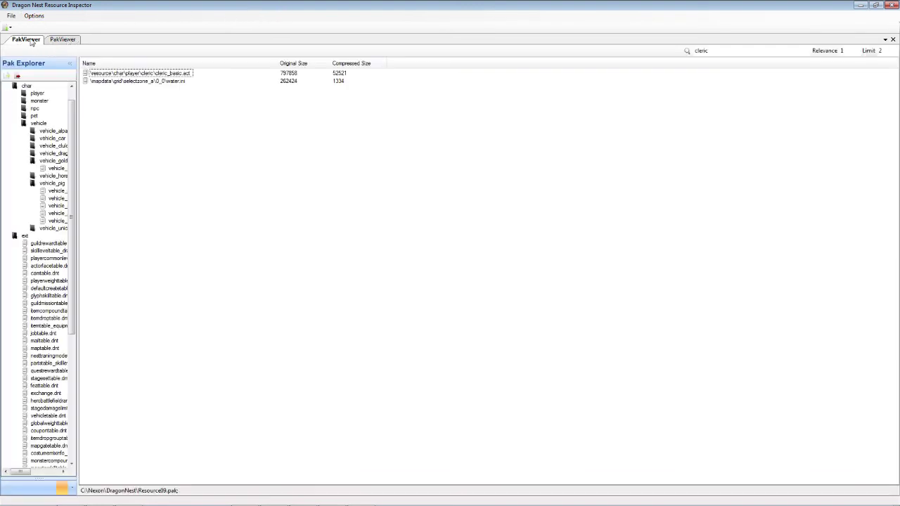
pyautogui.click(23, 125)
pyautogui.click(22, 125)
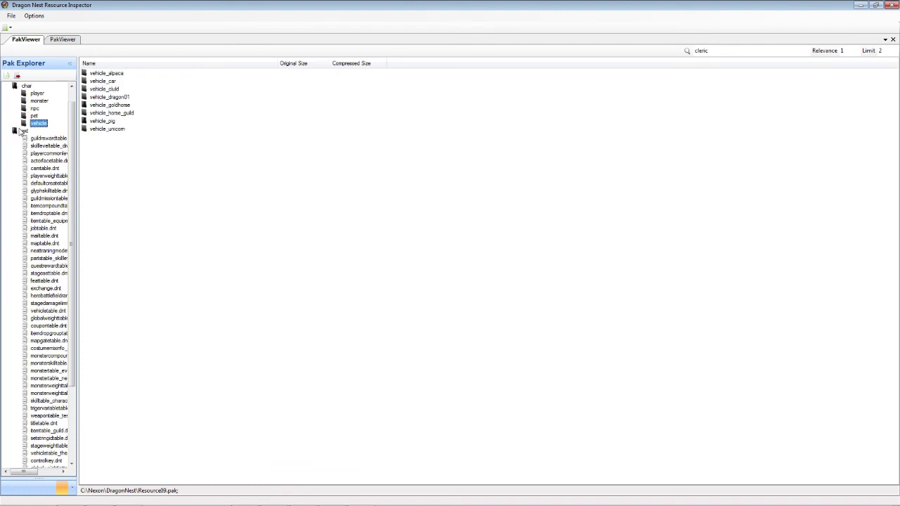
pyautogui.doubleClick(21, 131)
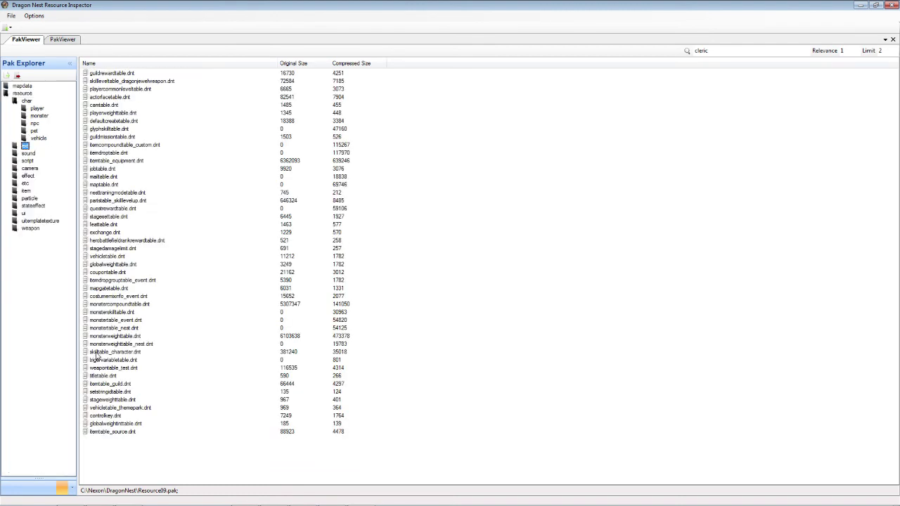
# In the second PakViewer, browse through mapdata, grid and 63_1a to list the files in the 0_0 folder
pyautogui.click(63, 40)
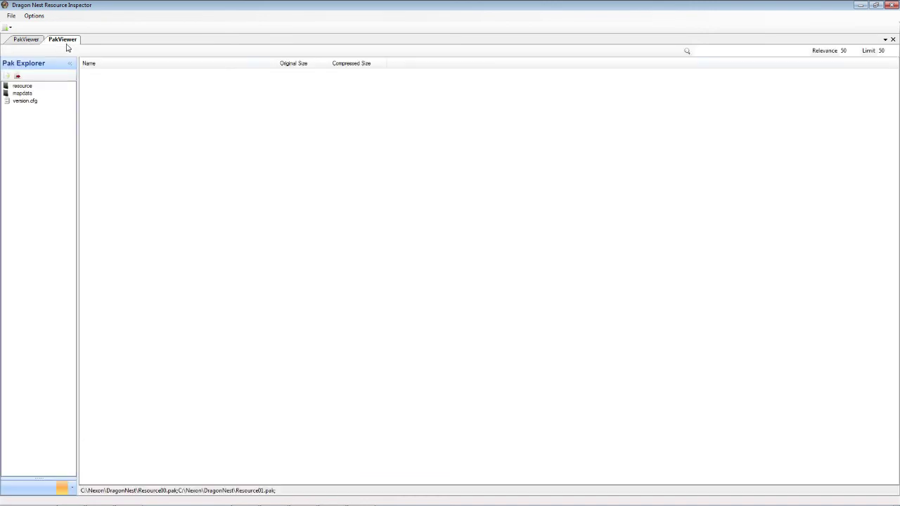
pyautogui.click(21, 102)
pyautogui.doubleClick(21, 93)
pyautogui.doubleClick(25, 100)
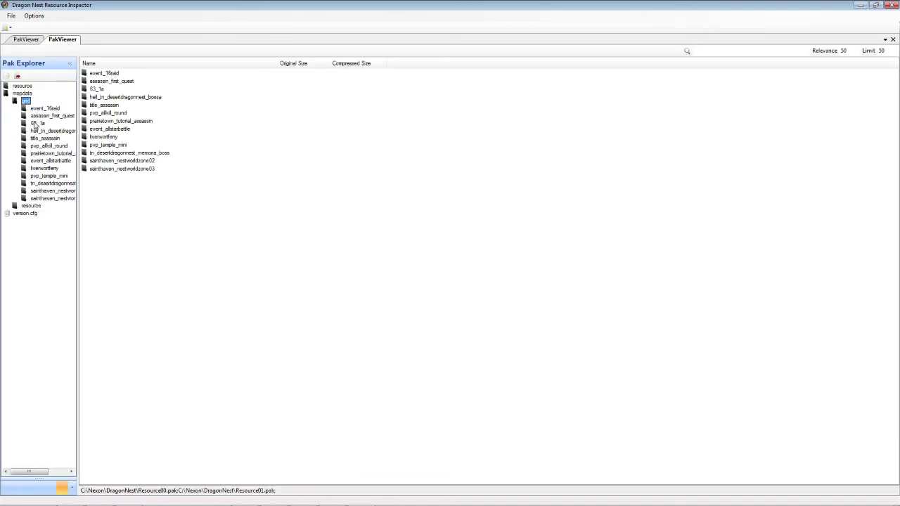
pyautogui.doubleClick(35, 123)
pyautogui.doubleClick(94, 73)
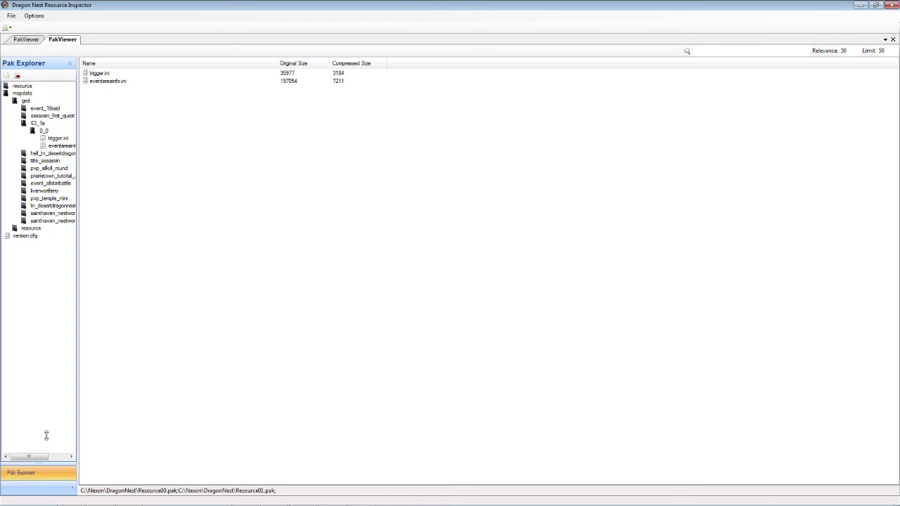
# Collapse the Pak Explorer pane and restore the inspector window to its smaller size
pyautogui.click(69, 64)
pyautogui.moveTo(12, 100)
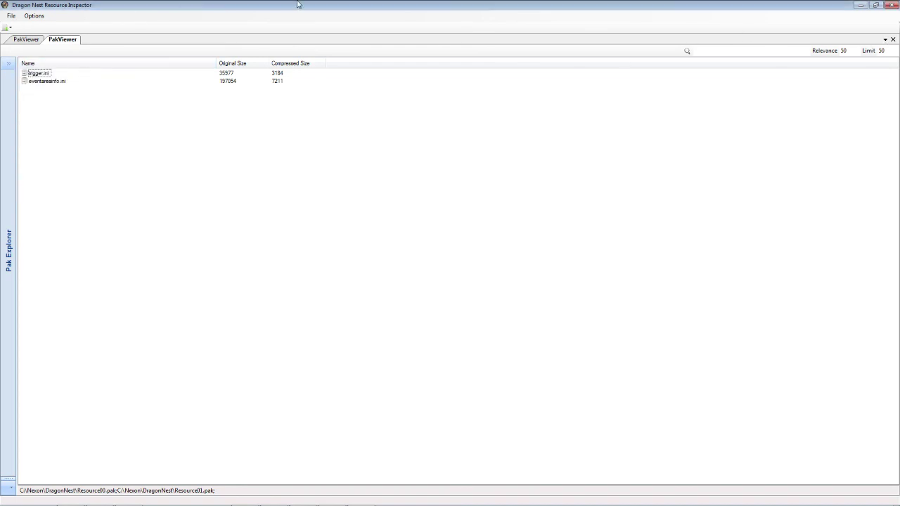
pyautogui.doubleClick(448, 5)
# Switch between the two open PakViewers through the list of open documents, ending on the second one
pyautogui.click(495, 82)
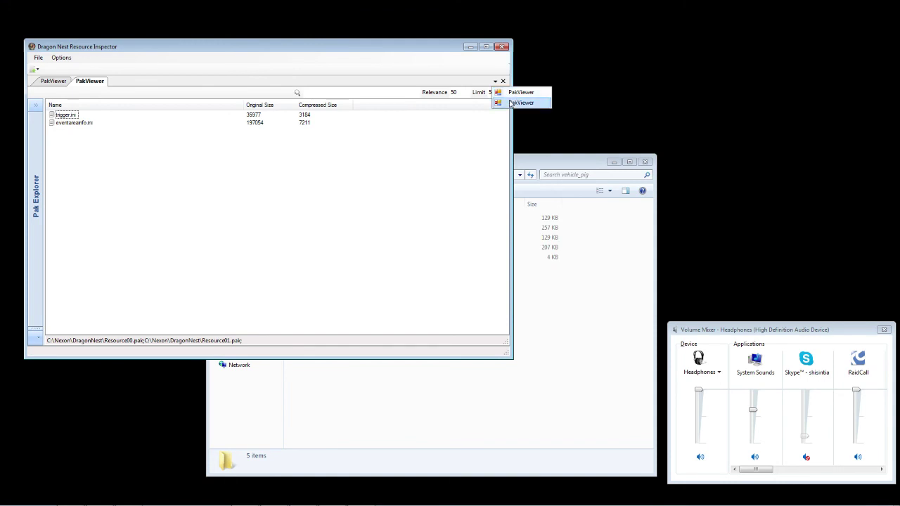
pyautogui.click(521, 102)
pyautogui.click(495, 82)
pyautogui.click(522, 92)
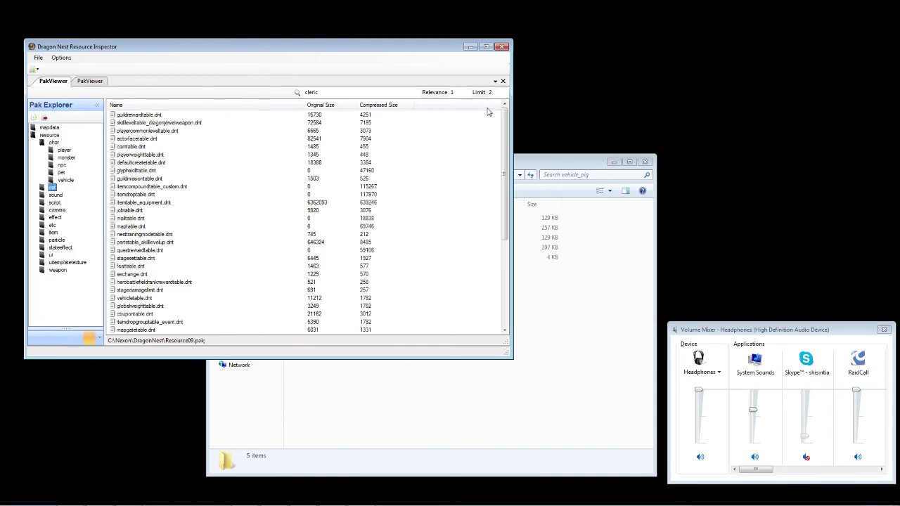
pyautogui.click(495, 81)
pyautogui.click(521, 103)
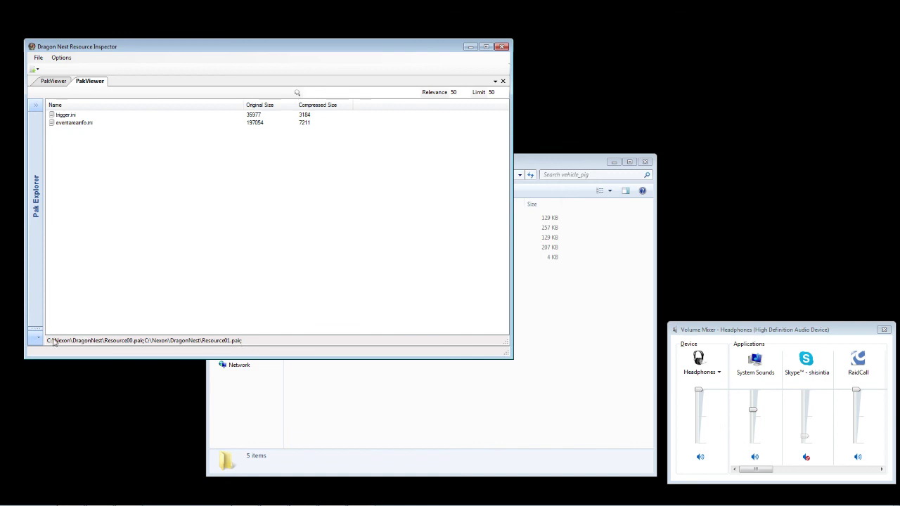
pyautogui.click(38, 57)
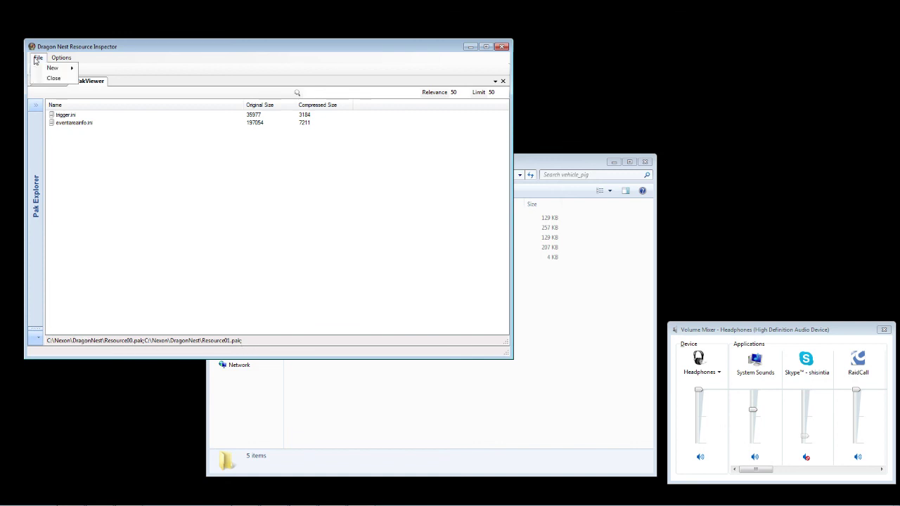
pyautogui.moveTo(43, 67)
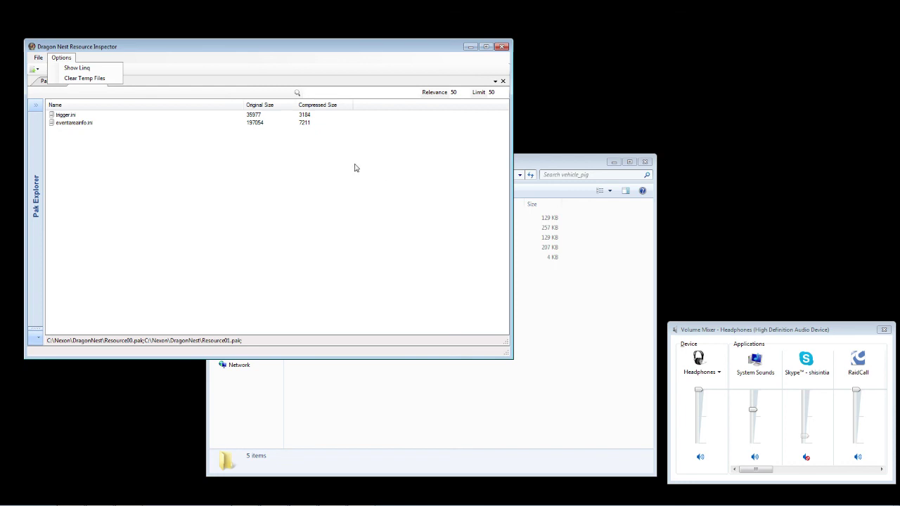
# Maximize the inspector window, then expand and widen the Pak Explorer pane while listing the resource folder's contents
pyautogui.doubleClick(271, 49)
pyautogui.click(9, 64)
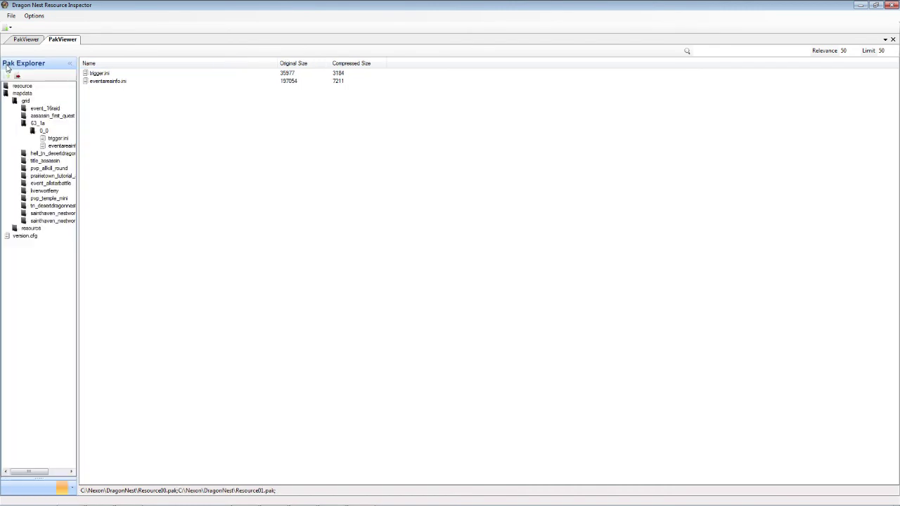
pyautogui.click(9, 87)
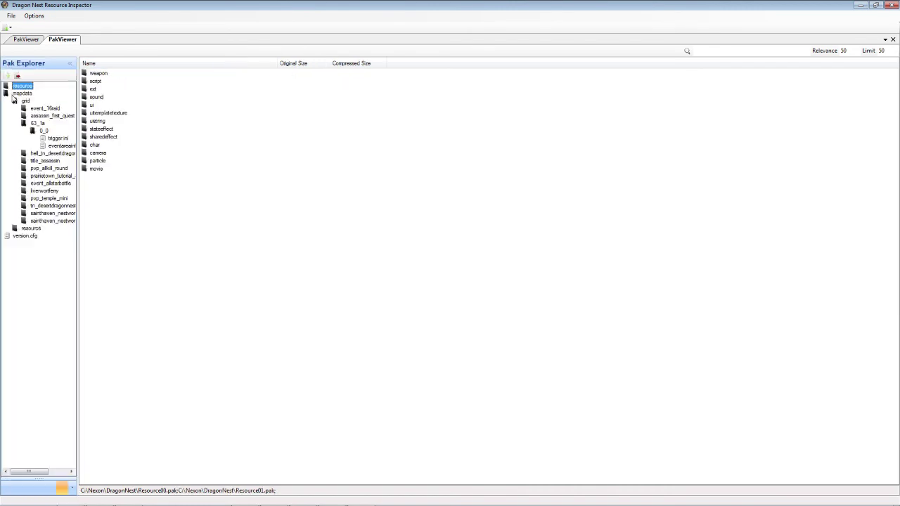
pyautogui.moveTo(77, 352); pyautogui.dragTo(229, 365)
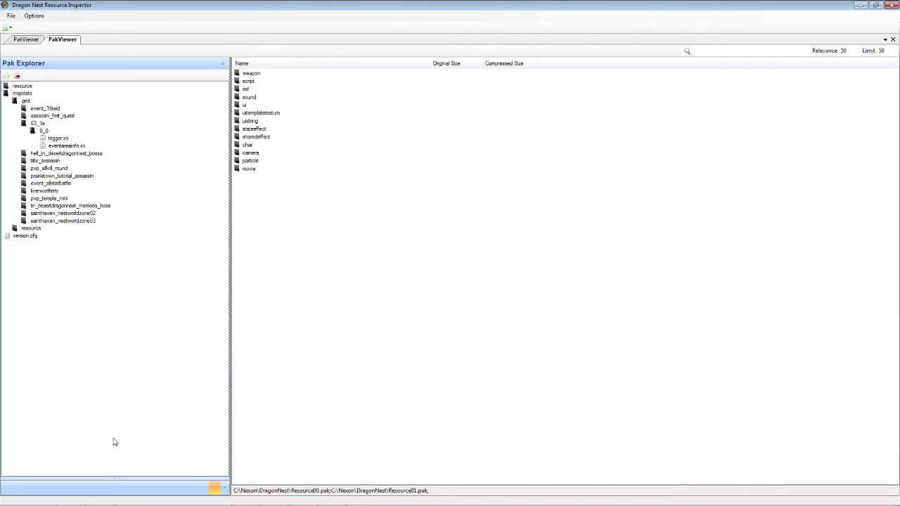
# Collapse the widened Pak Explorer pane and return the inspector to a smaller floating window on the desktop
pyautogui.click(222, 64)
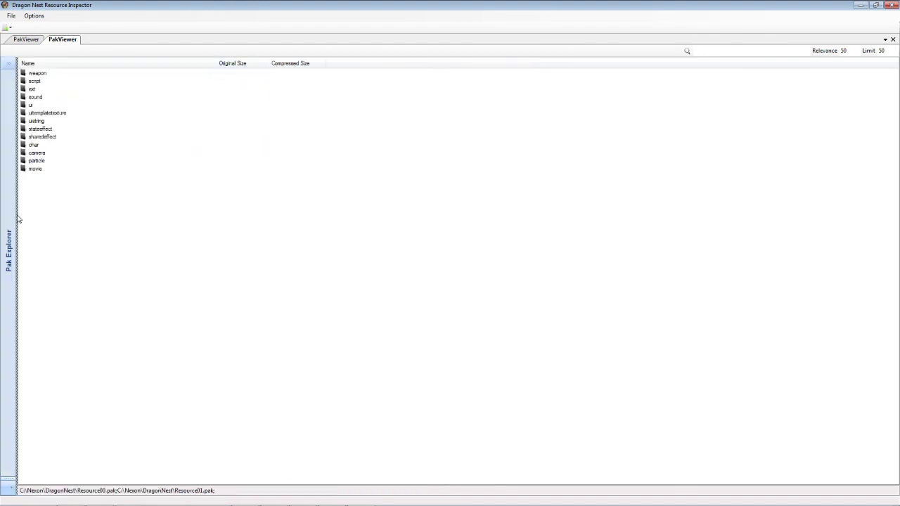
pyautogui.click(87, 159)
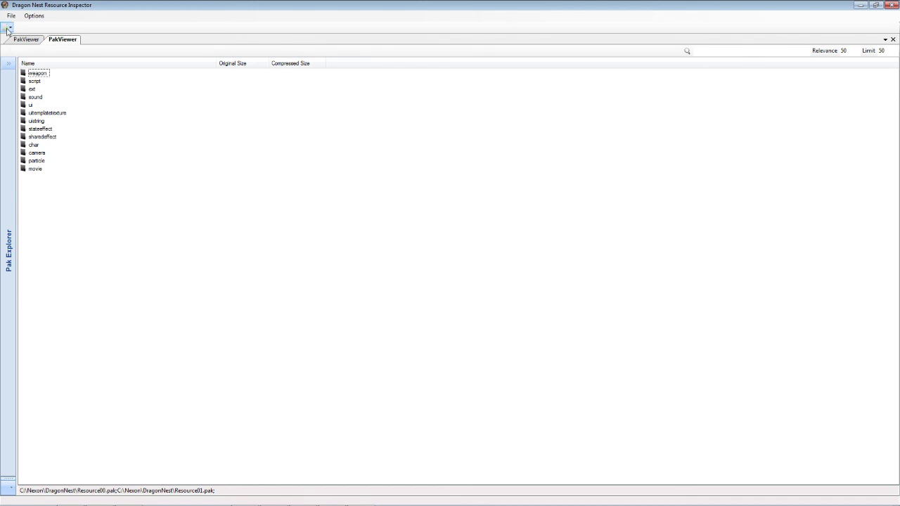
pyautogui.moveTo(239, 5); pyautogui.dragTo(277, 50)
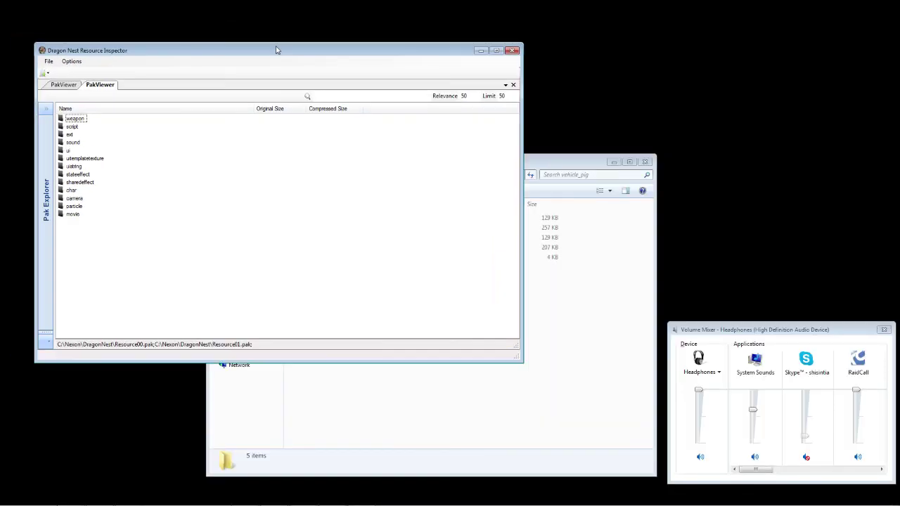